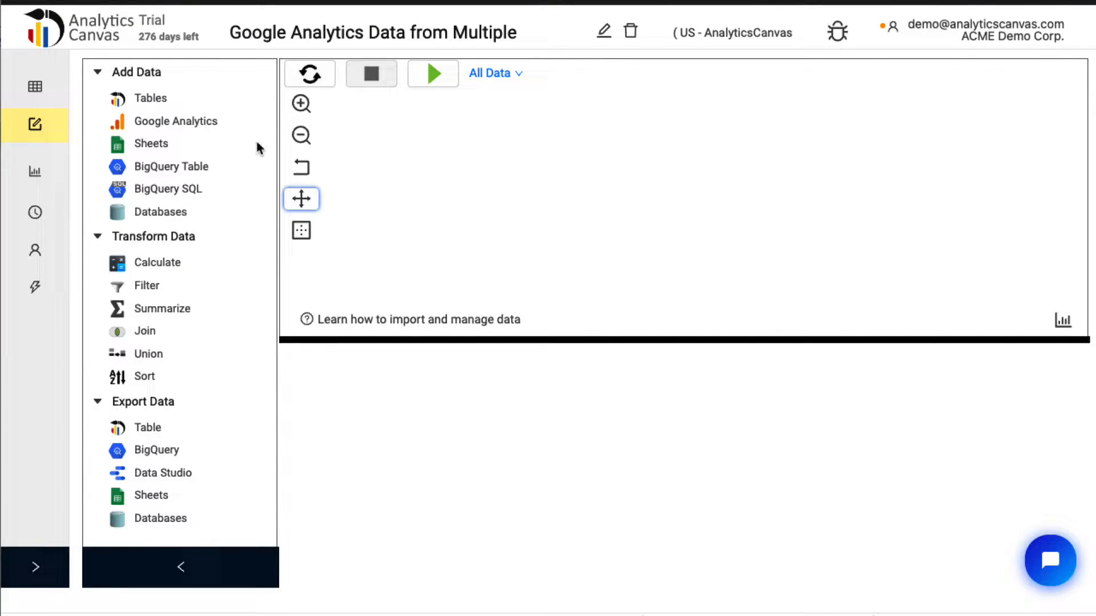
Drop a Google Analytics input block from Add Data onto the canvas
{"action": "left_click_drag", "start_coordinate": [172, 121], "coordinate": [411, 141]}
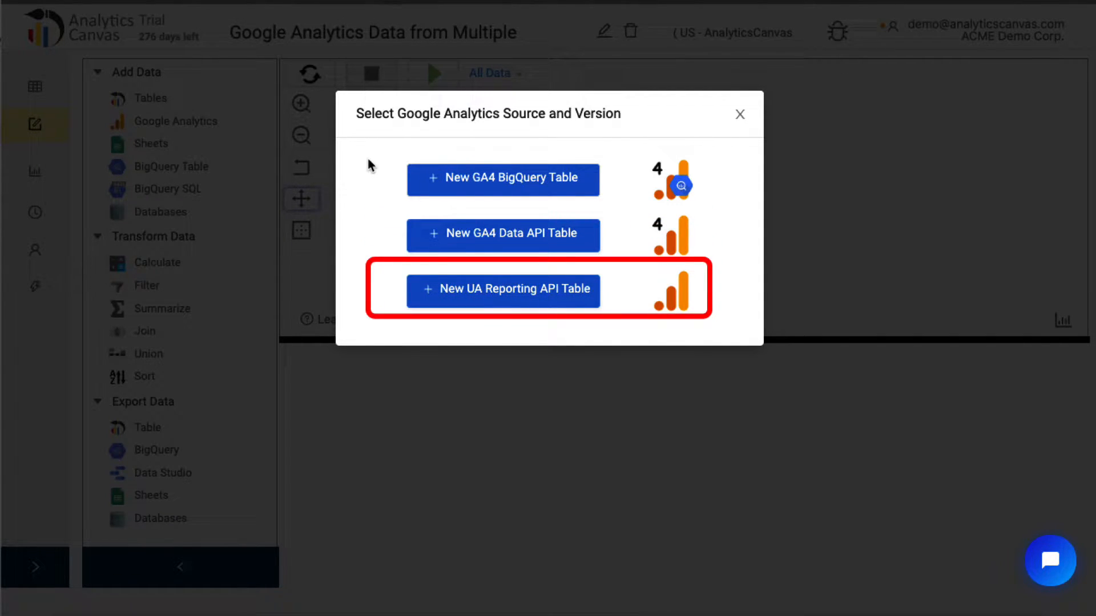
Start a GA4 Data API table with GA4_Datamartist and GA4 - Acme Fruit & Veg from two credentials, then go to Query Edit
{"action": "left_click", "coordinate": [462, 233]}
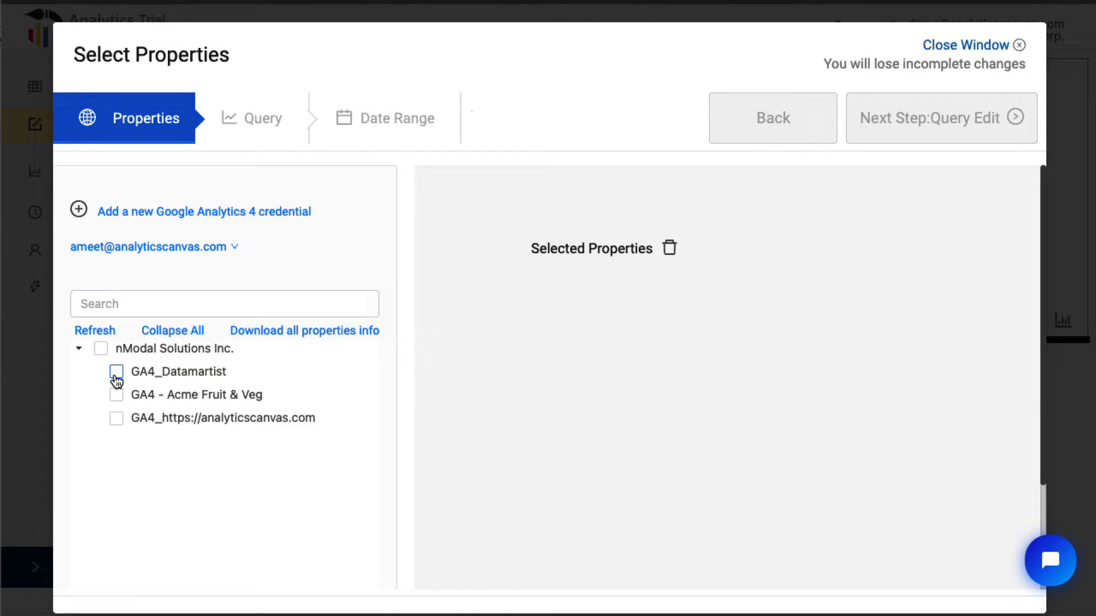
{"action": "left_click", "coordinate": [117, 371]}
{"action": "left_click", "coordinate": [150, 246]}
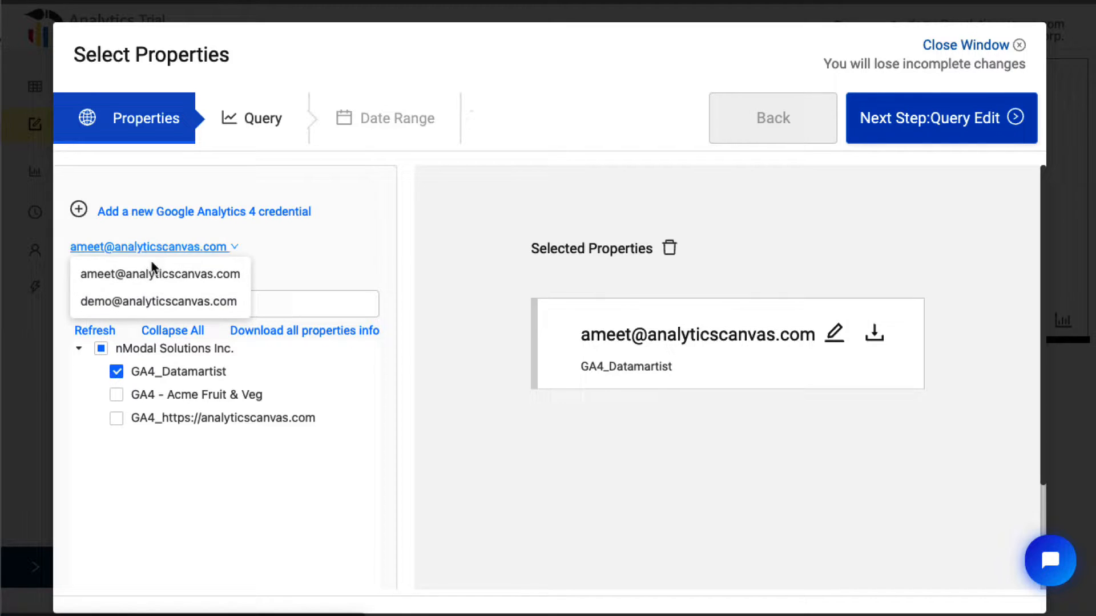
{"action": "left_click", "coordinate": [140, 302]}
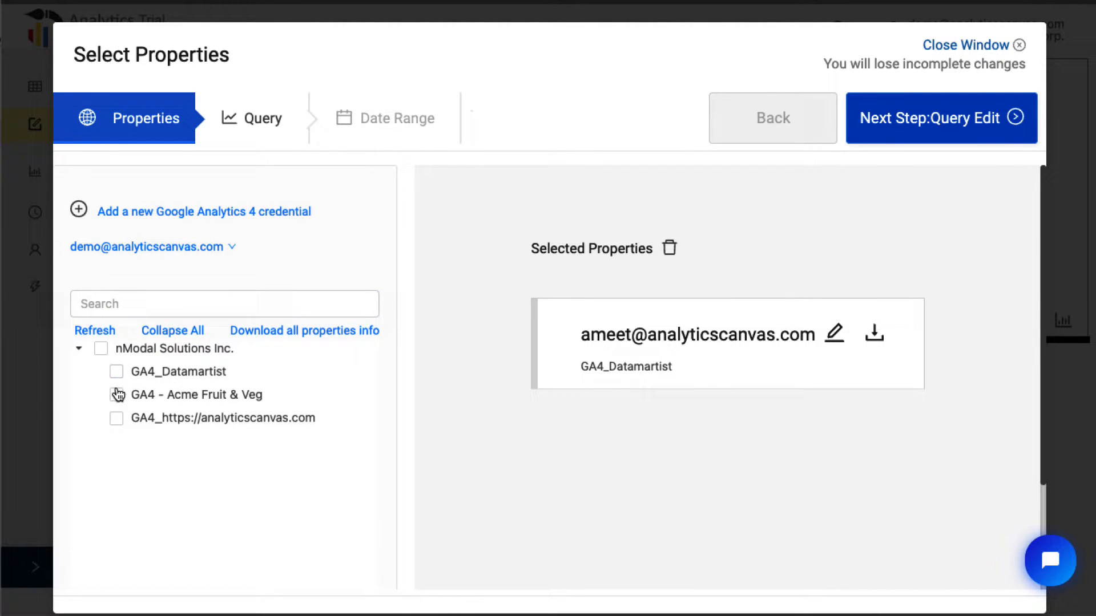
{"action": "left_click", "coordinate": [116, 394]}
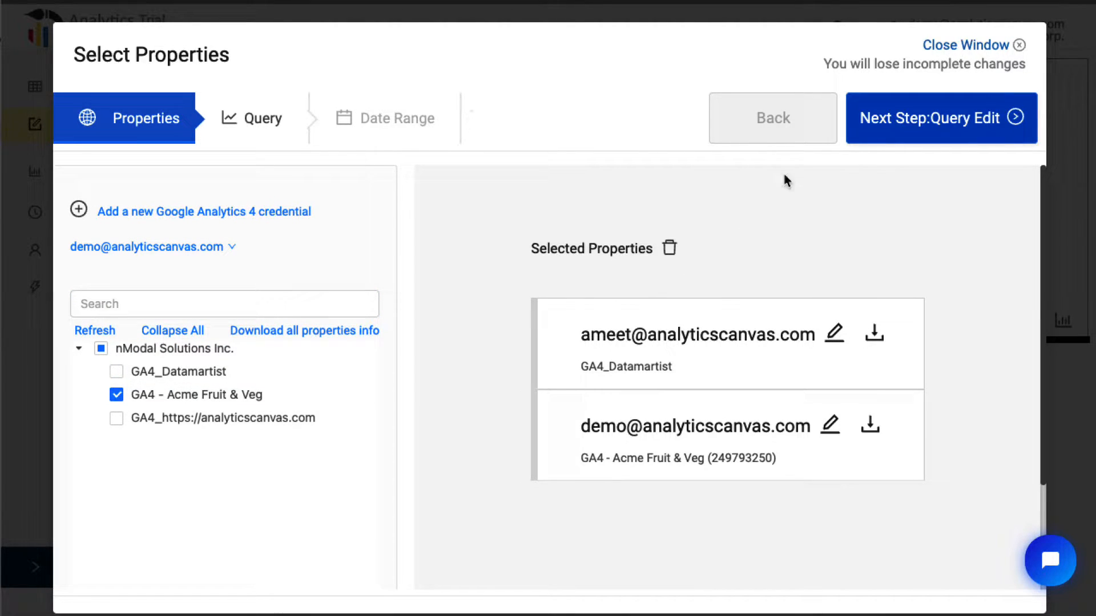
{"action": "left_click", "coordinate": [925, 117]}
Choose the Date, Landing page and Page path dimensions for the query
{"action": "left_click", "coordinate": [67, 328]}
{"action": "left_click", "coordinate": [107, 351]}
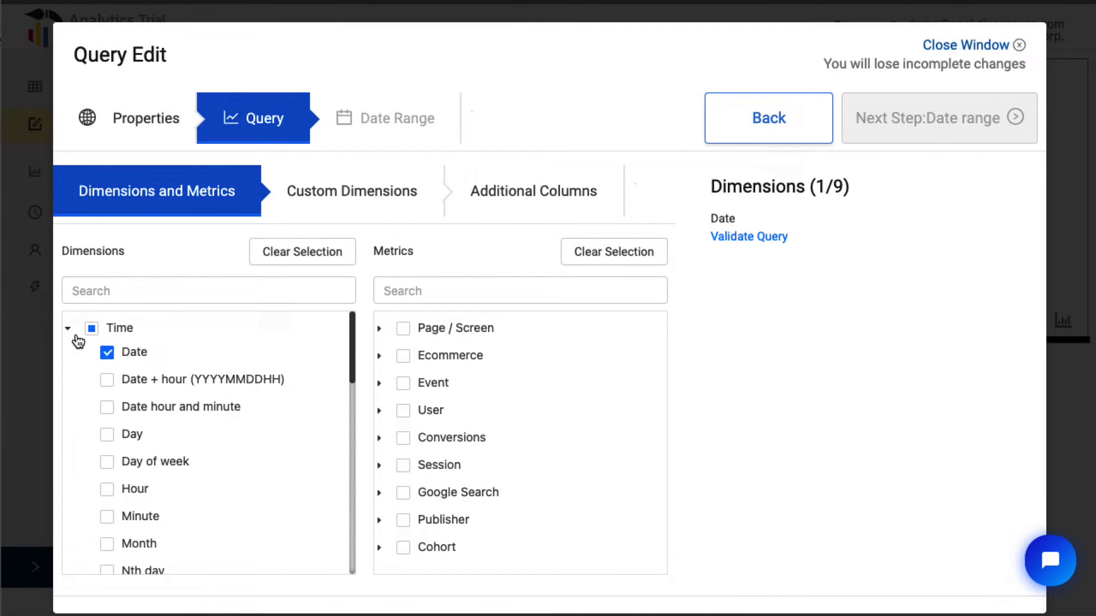
{"action": "left_click", "coordinate": [209, 291]}
{"action": "type", "text": "page"}
{"action": "left_click", "coordinate": [106, 489]}
{"action": "left_click", "coordinate": [107, 543]}
Add Views and Total users as metrics and include propertyName as an output column
{"action": "left_click", "coordinate": [388, 328]}
{"action": "left_click", "coordinate": [426, 356]}
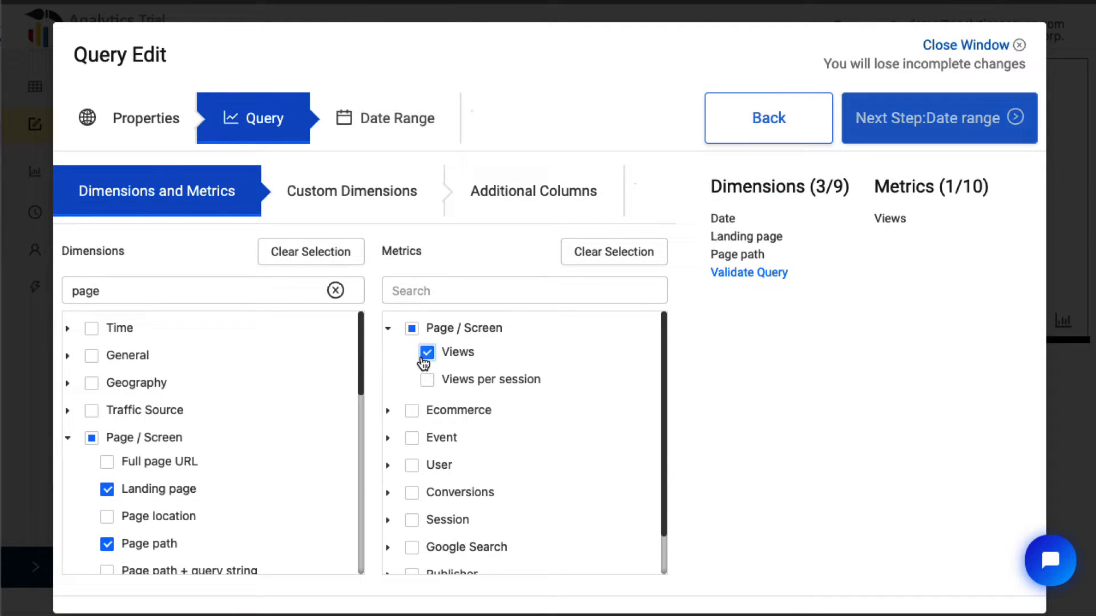
{"action": "left_click", "coordinate": [399, 463]}
{"action": "scroll", "coordinate": [428, 479], "scroll_direction": "down", "scroll_amount": 5}
{"action": "left_click", "coordinate": [426, 493]}
{"action": "left_click", "coordinate": [534, 192]}
{"action": "left_click", "coordinate": [87, 267]}
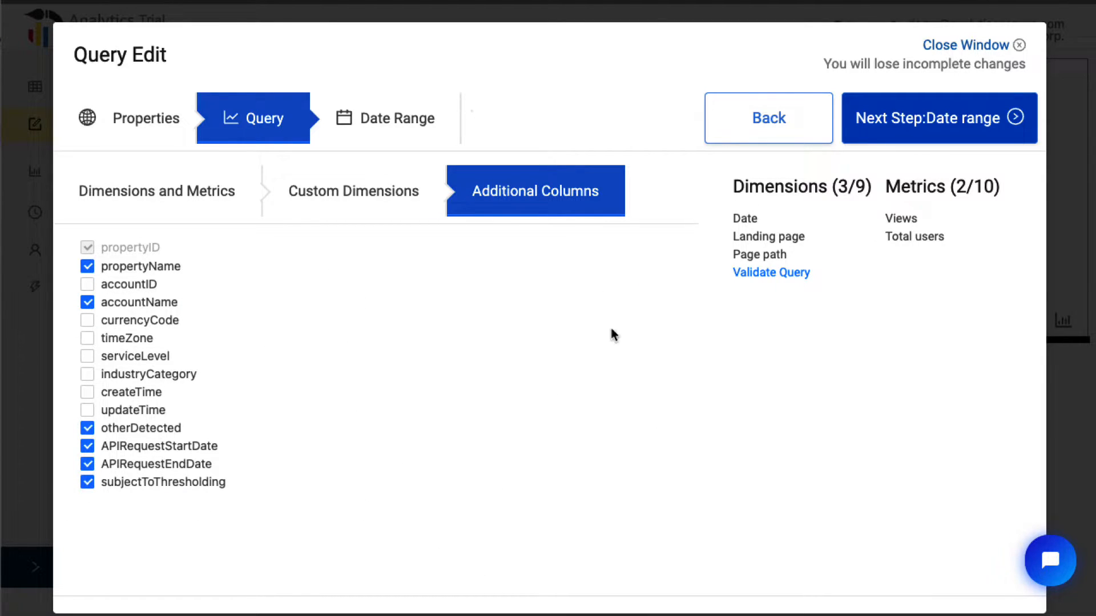
Name the table, set the start date to 2022-01-01 and submit the query
{"action": "left_click", "coordinate": [940, 119]}
{"action": "left_click", "coordinate": [225, 312]}
{"action": "type", "text": "Sample Query - Multiple Properties from multiple accounts - Page"}
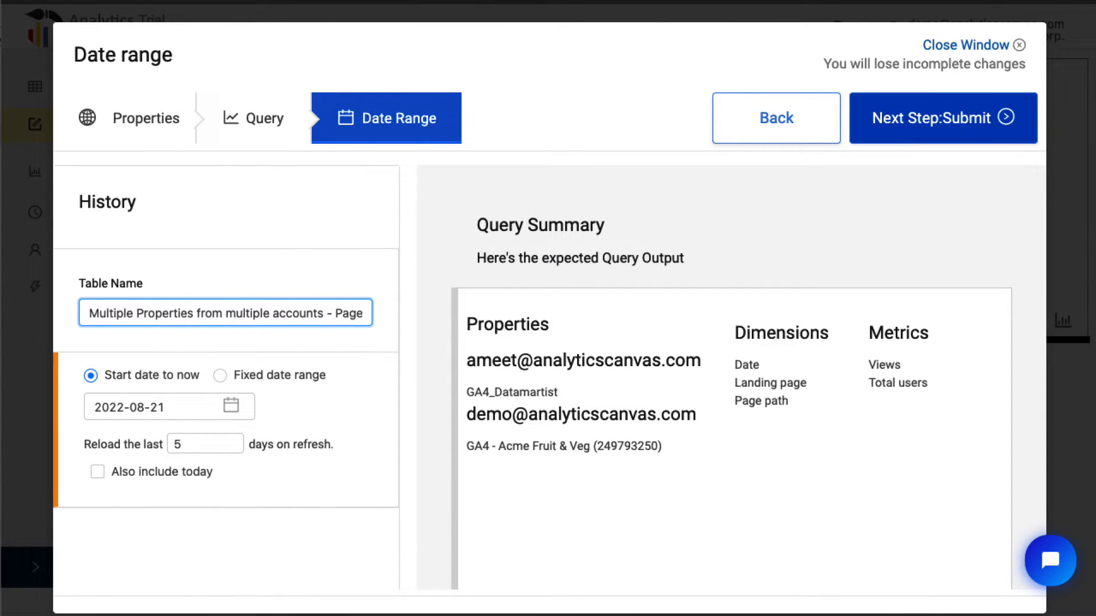
{"action": "type", "text": " and Date"}
{"action": "left_click", "coordinate": [230, 405]}
{"action": "left_click", "coordinate": [202, 182]}
{"action": "left_click", "coordinate": [122, 233]}
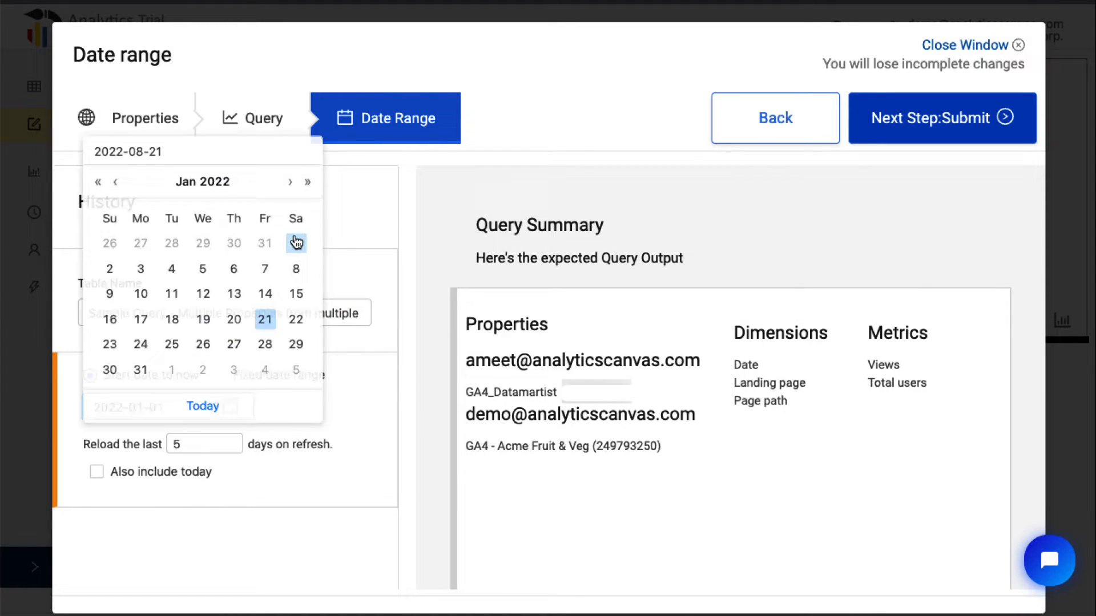
{"action": "left_click", "coordinate": [296, 242]}
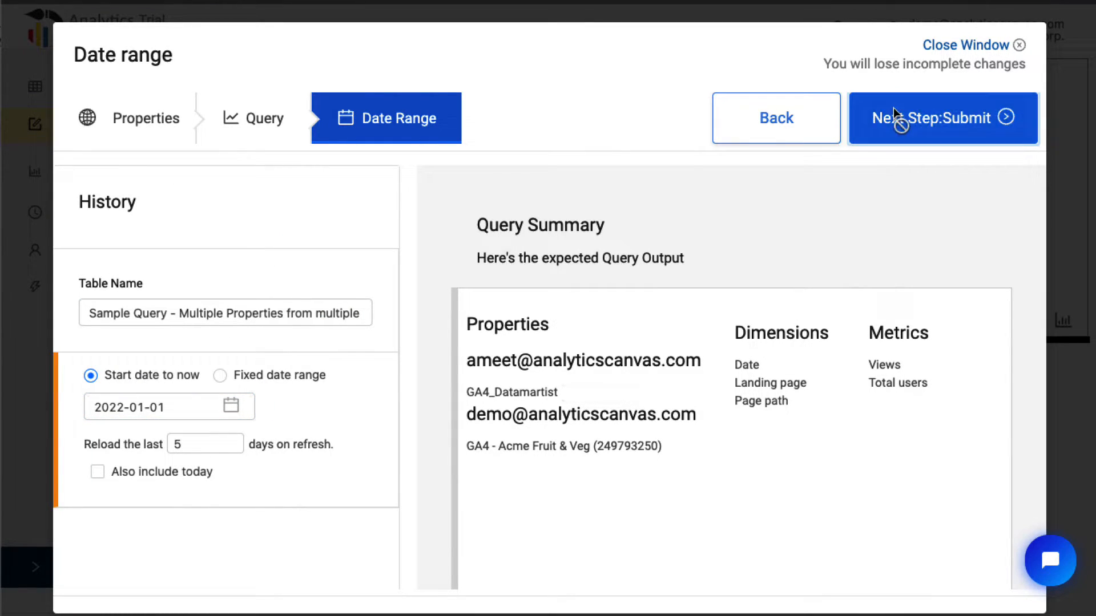
{"action": "left_click", "coordinate": [908, 117]}
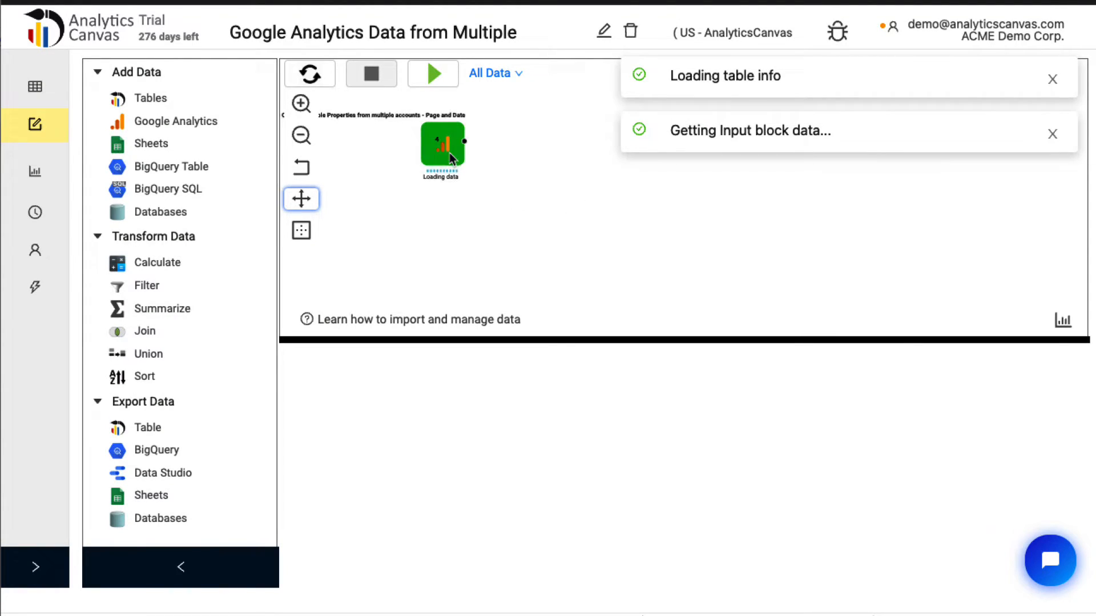
Move the new GA4 Page and Date block further right on the canvas
{"action": "left_click_drag", "start_coordinate": [450, 153], "coordinate": [535, 160]}
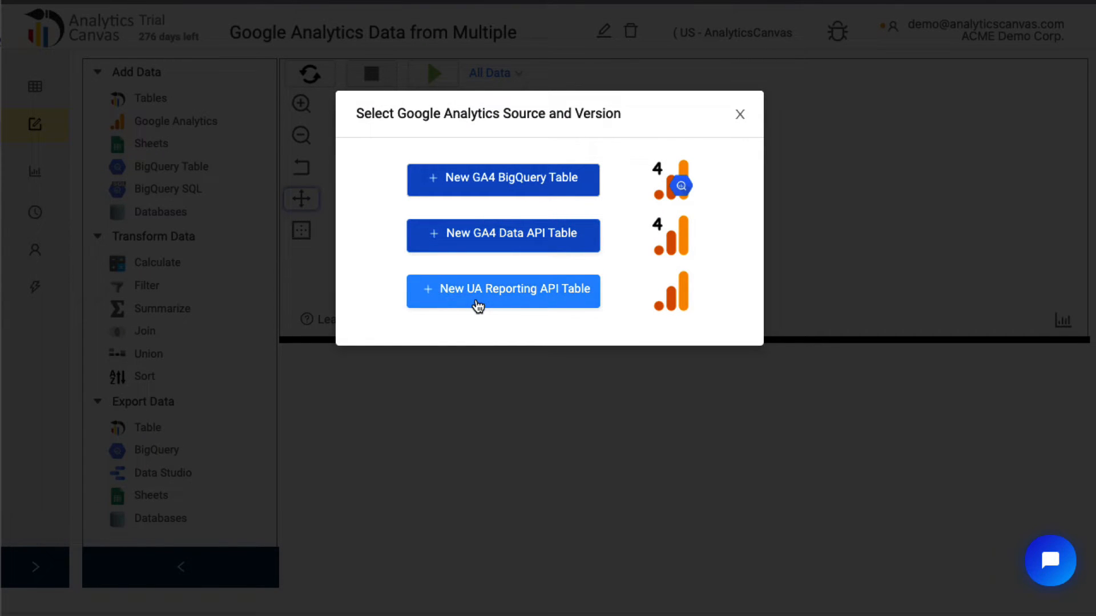
Start a UA Reporting API table with every datamartist.com view plus views from another credential, placed below the GA4 block
{"action": "left_click", "coordinate": [477, 306]}
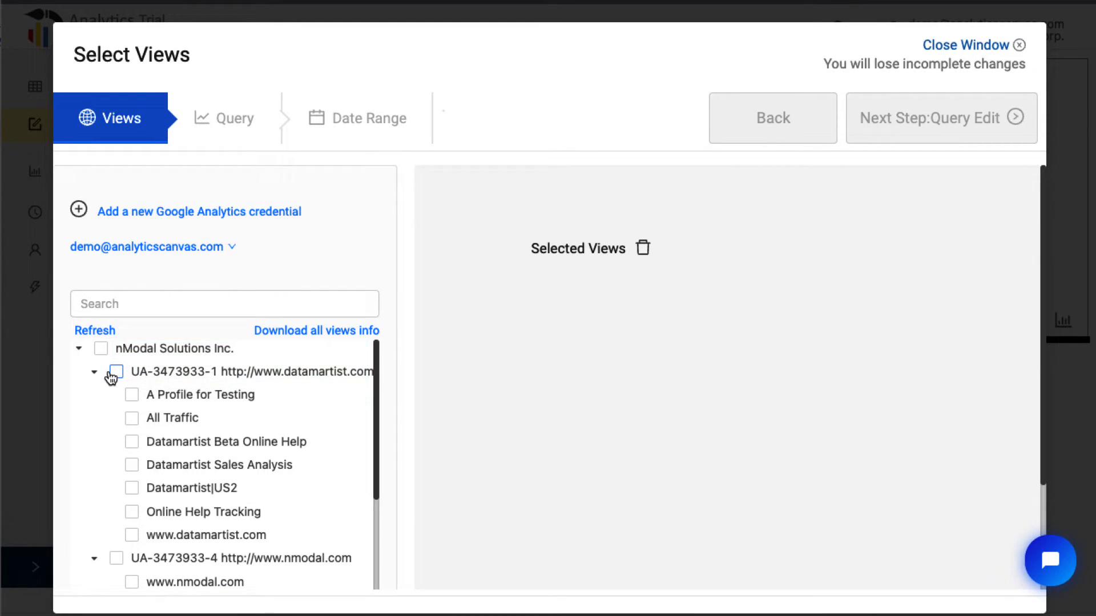
{"action": "left_click", "coordinate": [116, 372]}
{"action": "left_click", "coordinate": [147, 246]}
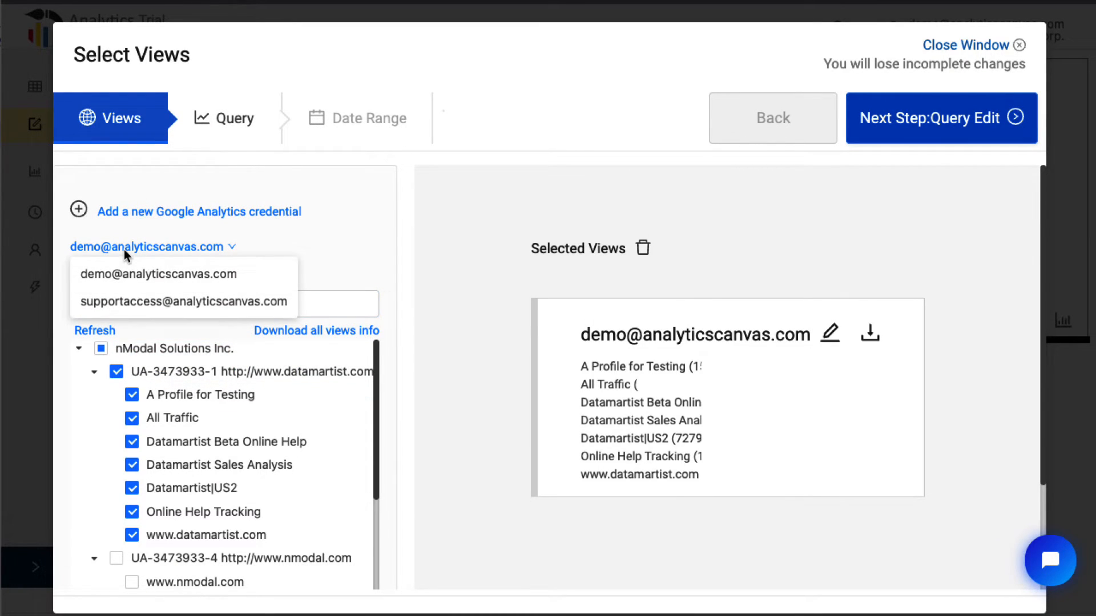
{"action": "left_click", "coordinate": [138, 299]}
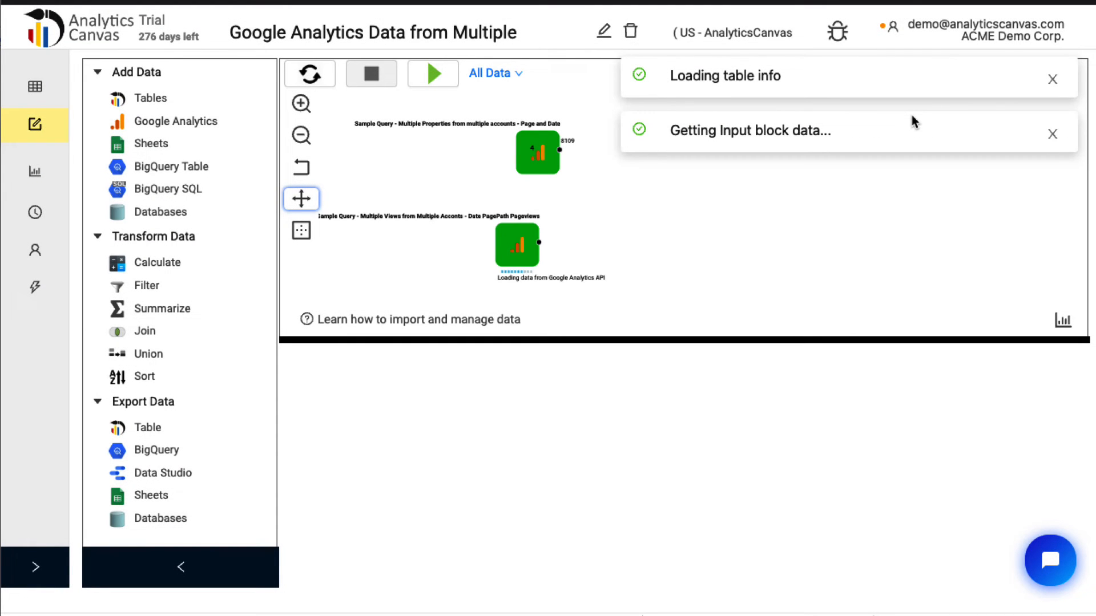
{"action": "left_click_drag", "start_coordinate": [518, 248], "coordinate": [548, 230]}
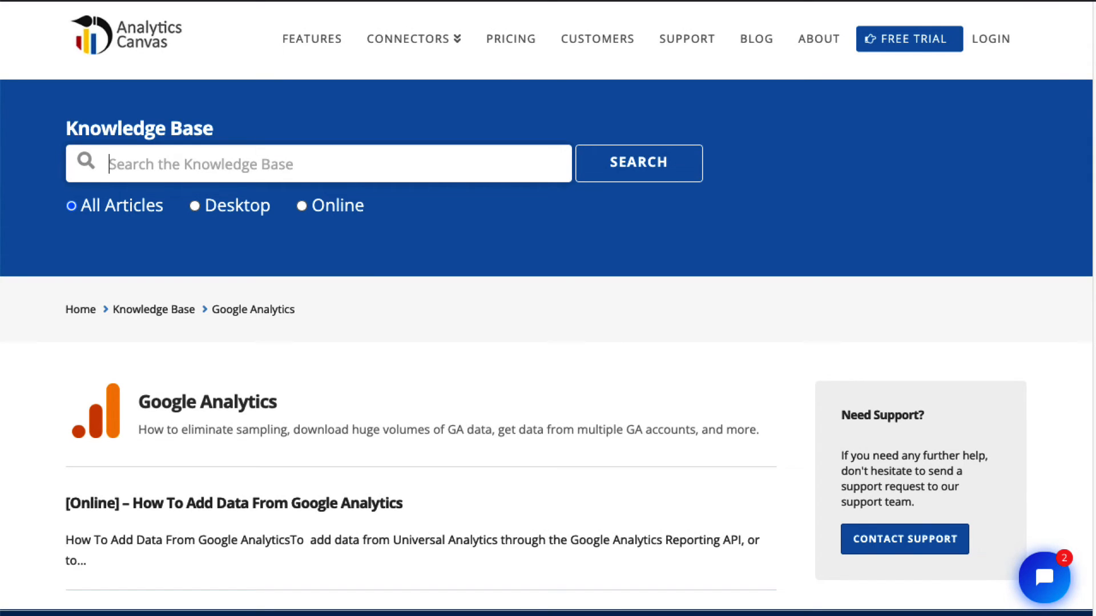
{"action": "scroll", "coordinate": [548, 343], "scroll_direction": "down", "scroll_amount": 2}
{"action": "scroll", "coordinate": [547, 342], "scroll_direction": "down", "scroll_amount": 2}
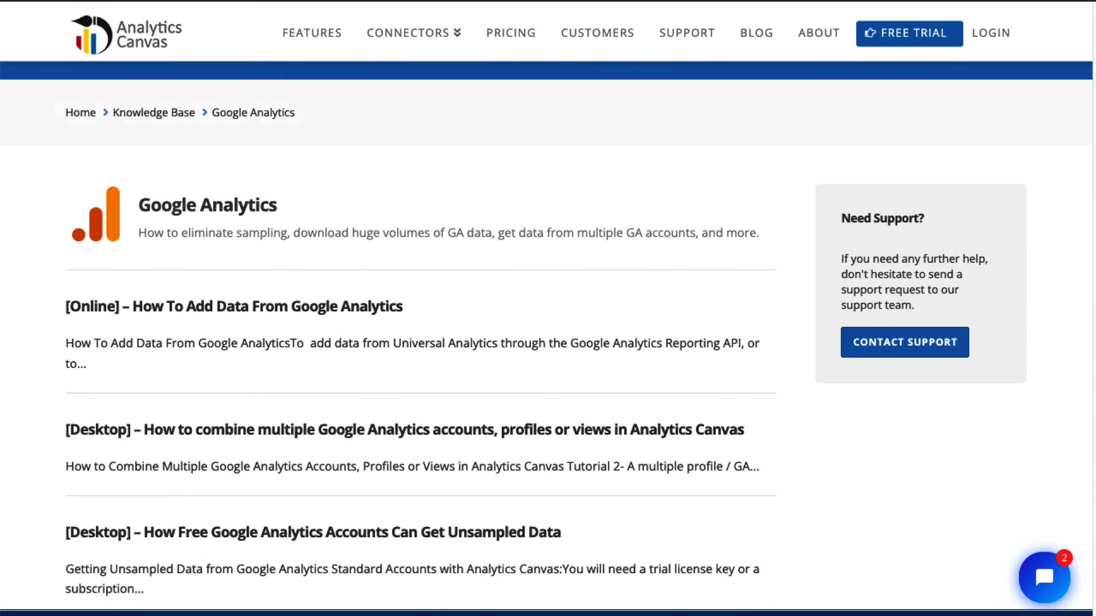